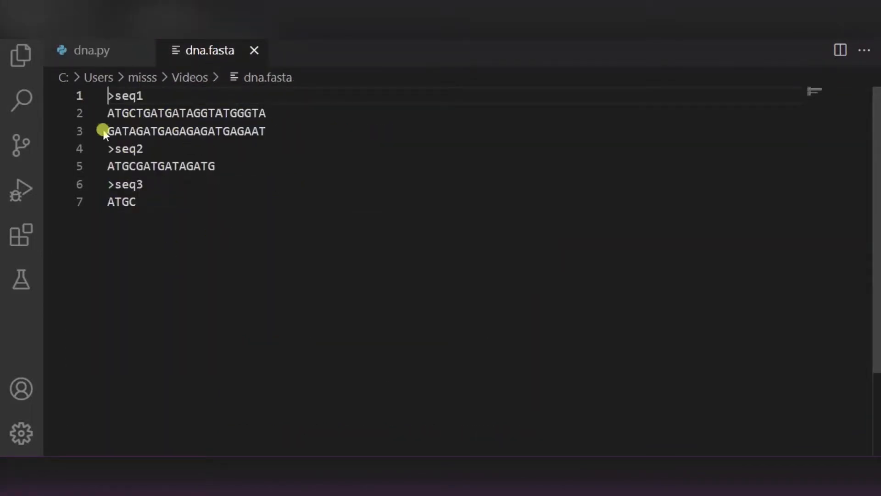
# Switch from dna.fasta to the dna.py script showing its transcribe and translate_rna functions.
pyautogui.click(97, 51)
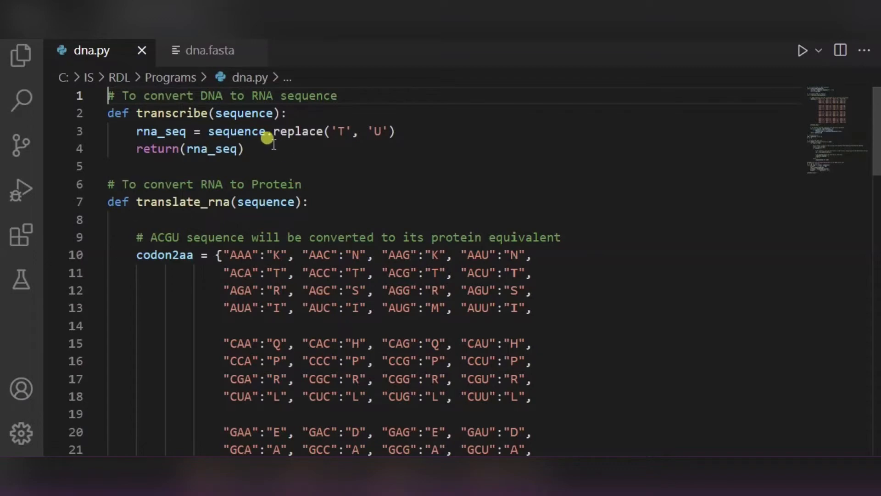
pyautogui.scroll(-1, 290, 184)
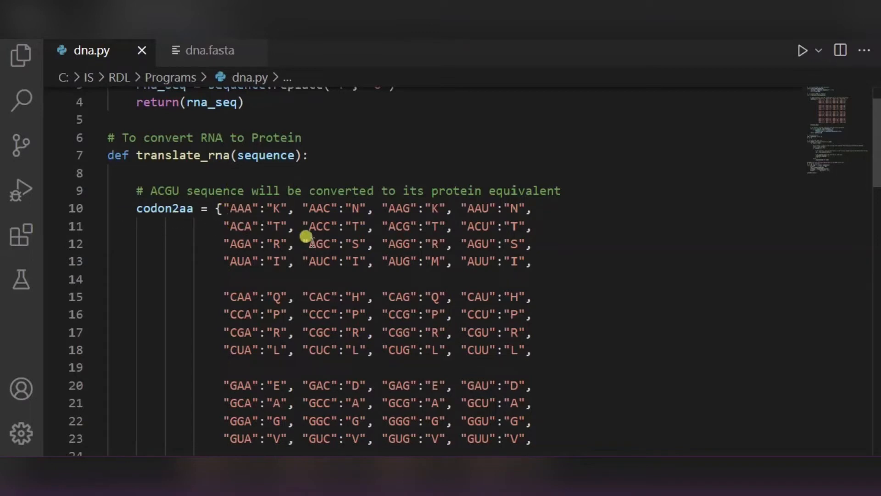
pyautogui.scroll(-3, 243, 215)
pyautogui.scroll(-5, 244, 216)
pyautogui.scroll(-3, 244, 215)
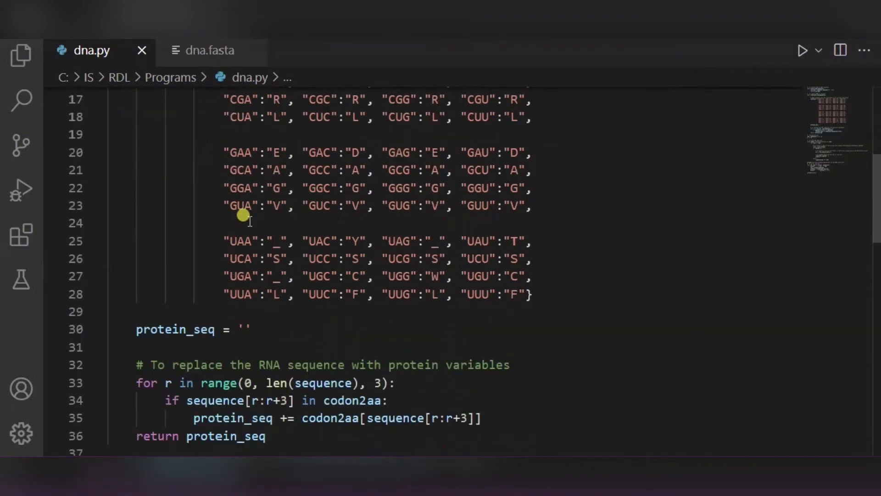
pyautogui.scroll(-5, 244, 215)
pyautogui.scroll(-3, 243, 215)
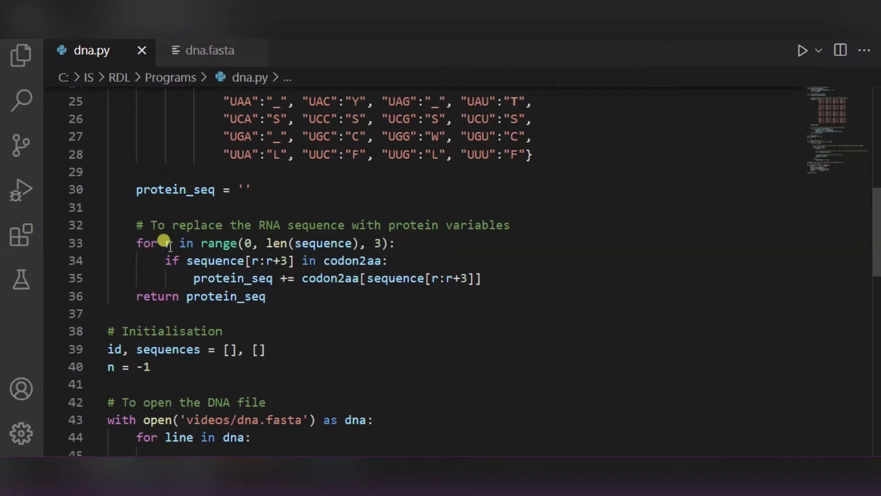
pyautogui.scroll(-2, 159, 285)
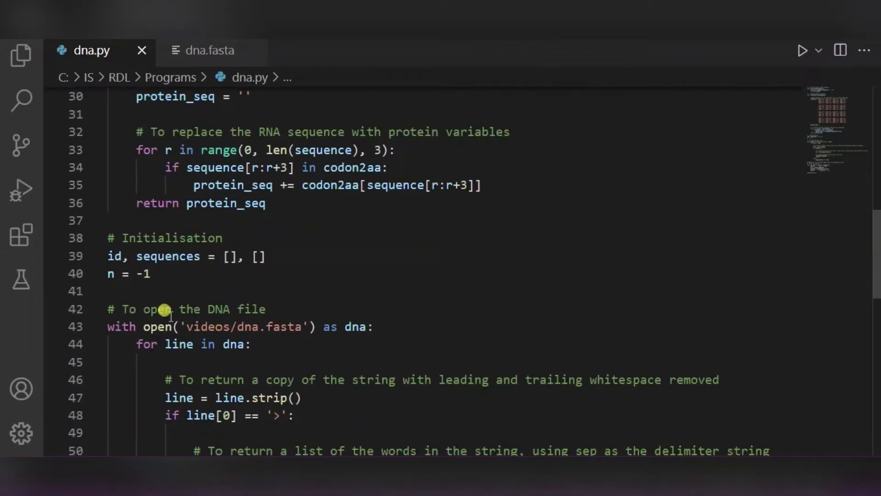
pyautogui.scroll(-2, 164, 309)
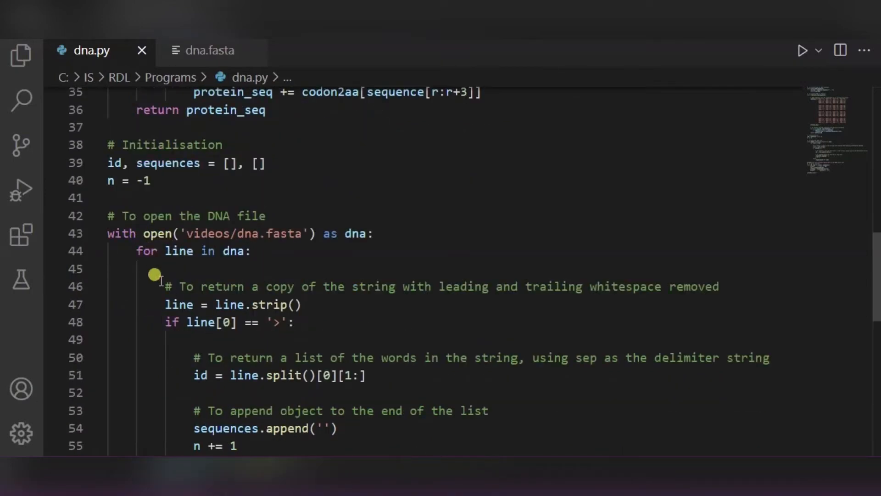
pyautogui.scroll(-1, 155, 275)
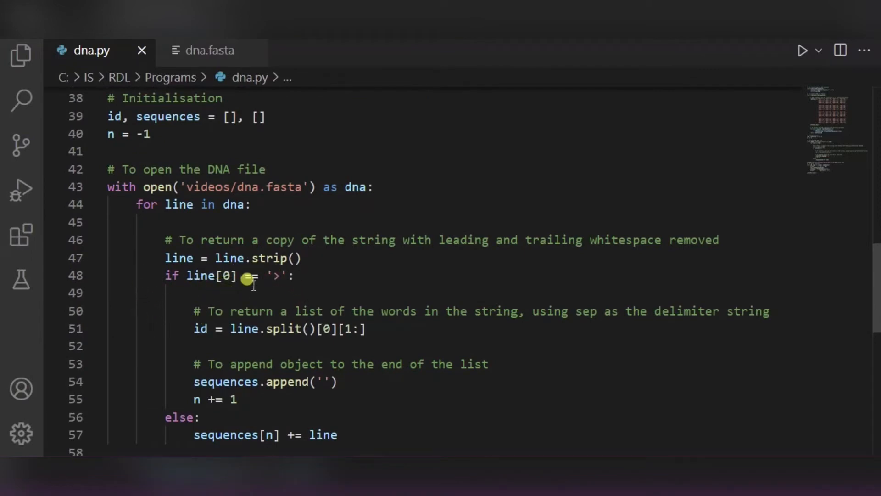
pyautogui.scroll(-1, 222, 285)
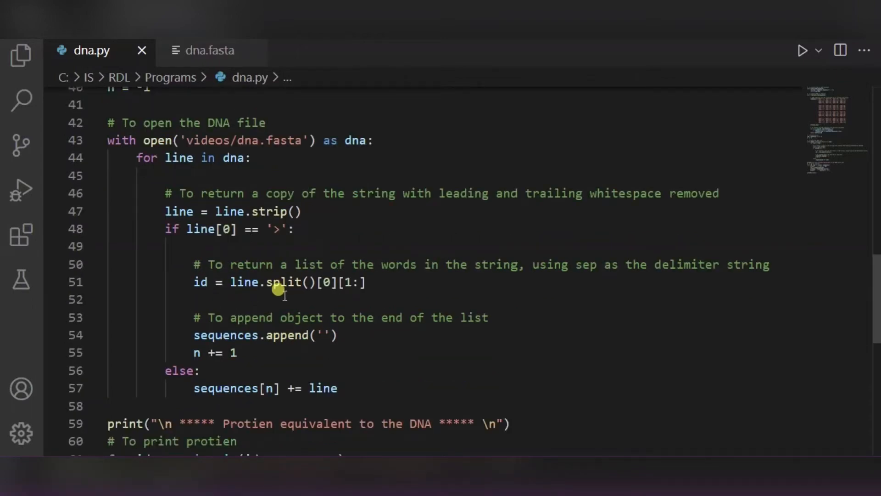
pyautogui.scroll(-1, 279, 290)
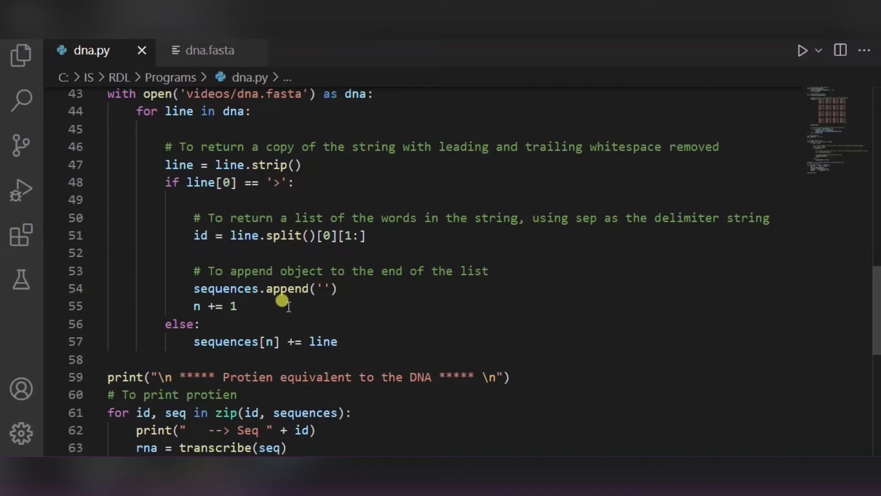
pyautogui.scroll(-1, 265, 297)
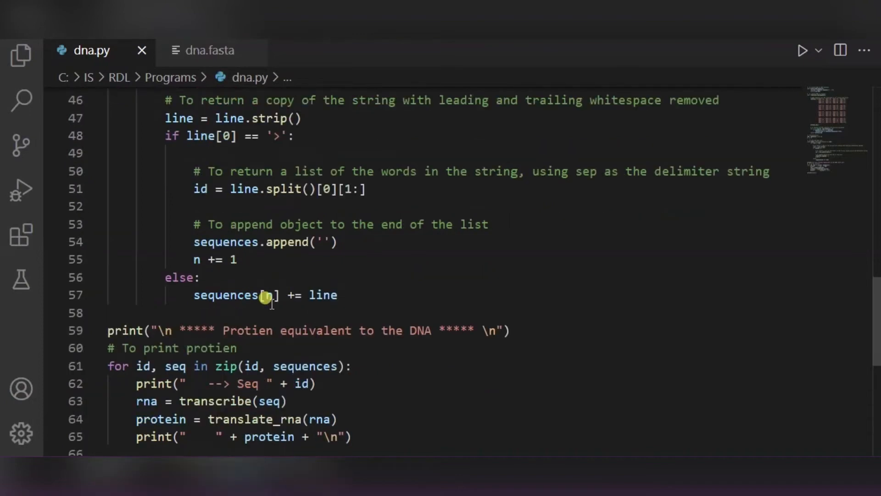
pyautogui.scroll(-1, 265, 298)
pyautogui.scroll(-1, 144, 303)
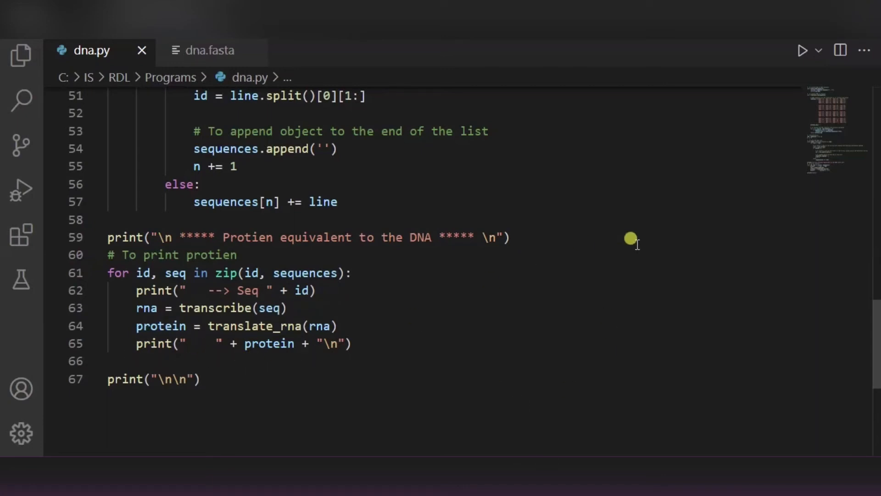
# Run dna.py and maximize the terminal showing protein sequences for Seq s, Seq e and Seq q.
pyautogui.click(802, 50)
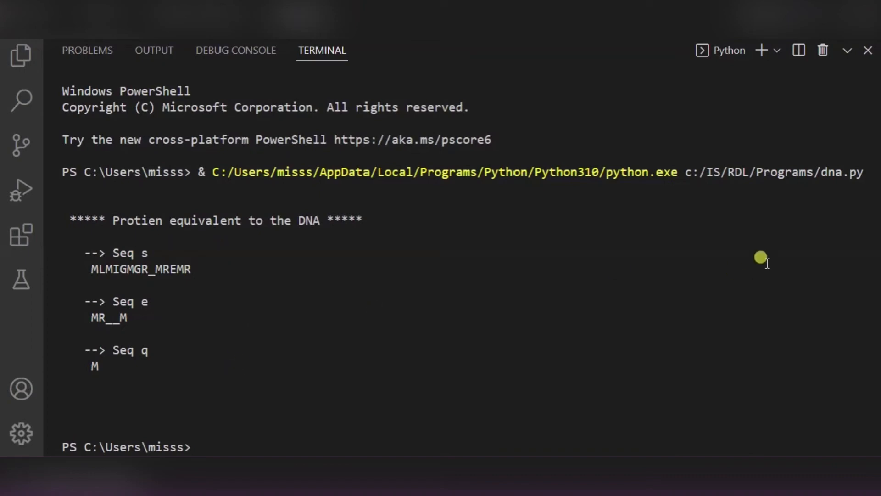
pyautogui.click(849, 51)
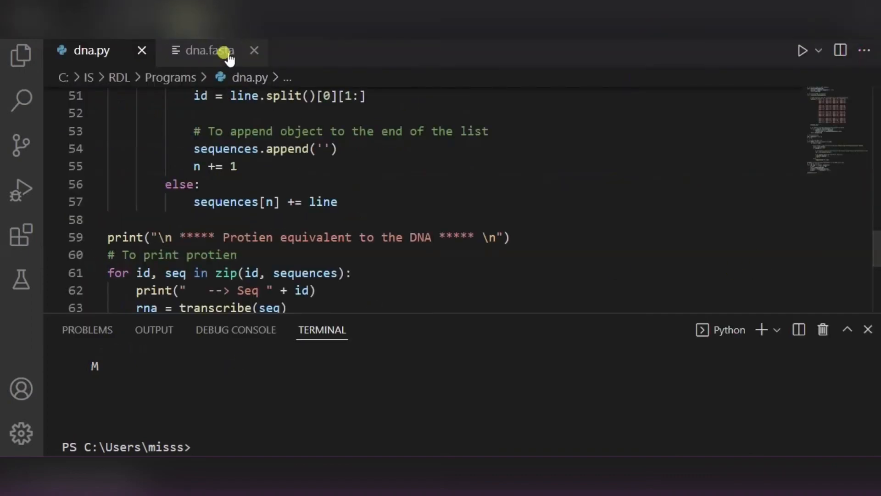
pyautogui.click(210, 51)
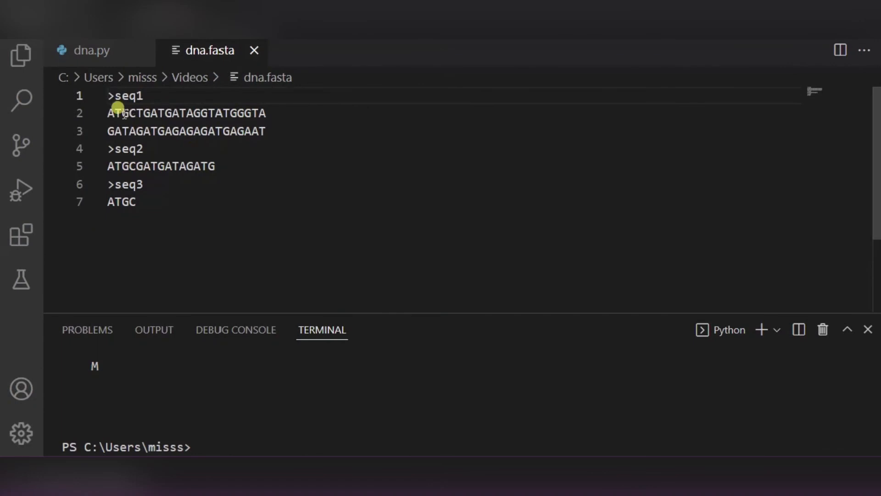
pyautogui.click(847, 329)
pyautogui.scroll(5, 317, 220)
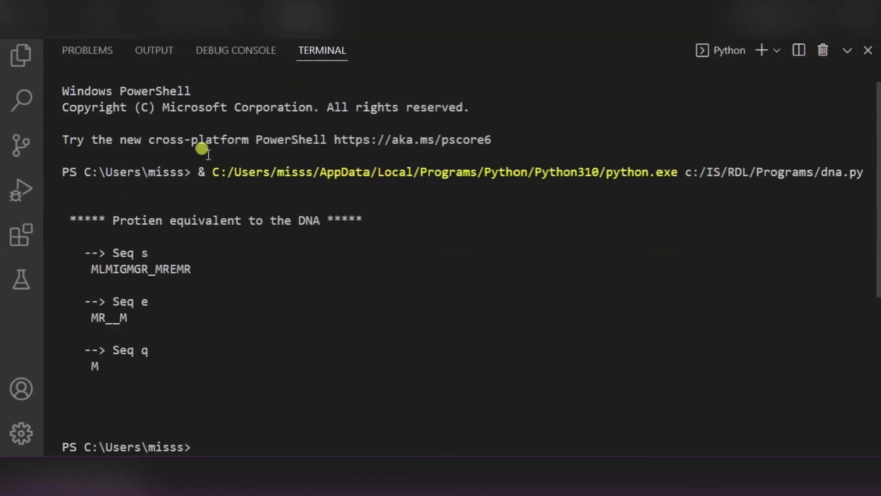